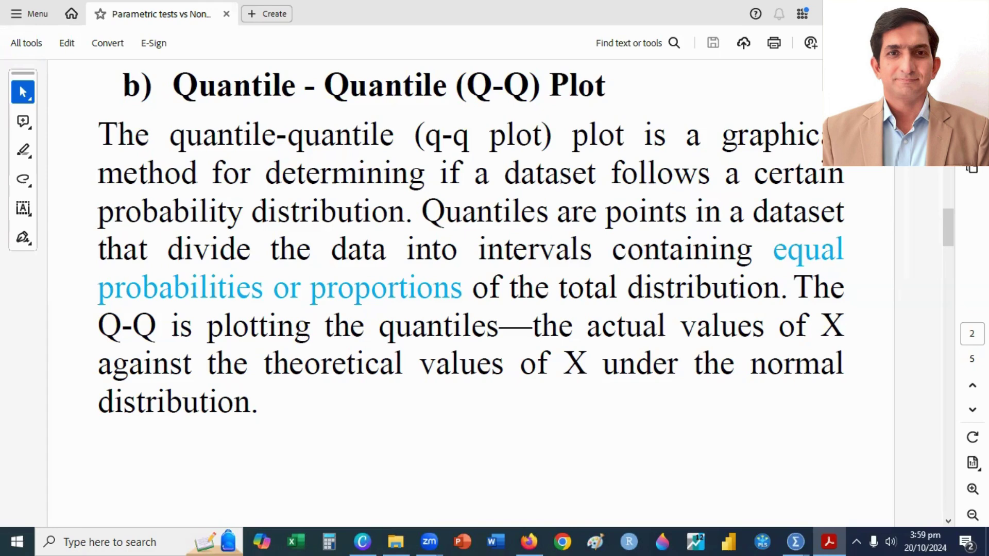
- Scroll the PDF notes past the Q-Q examples to section c) Probability – Probability (P-P) Plot
scroll(950, 467, "down", 4)
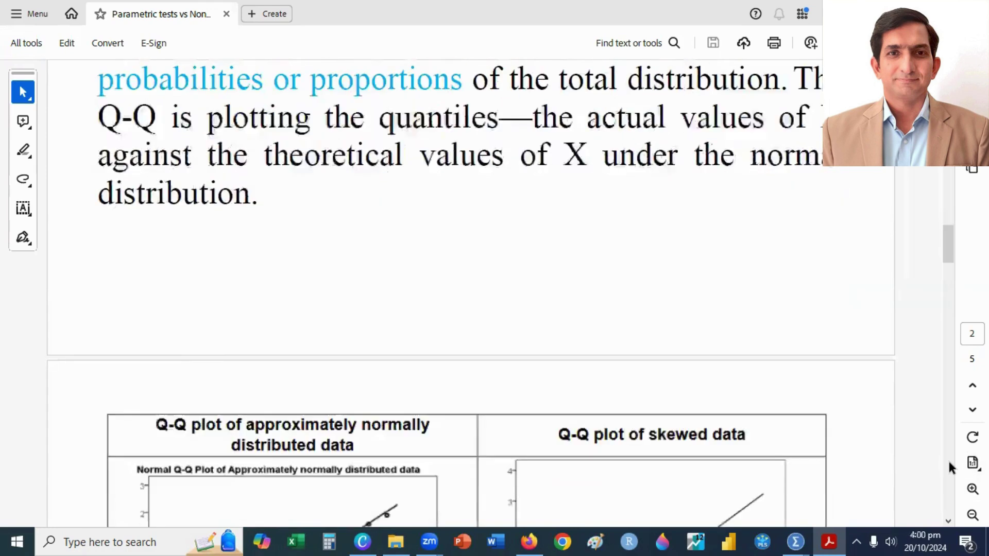
scroll(951, 466, "down", 5)
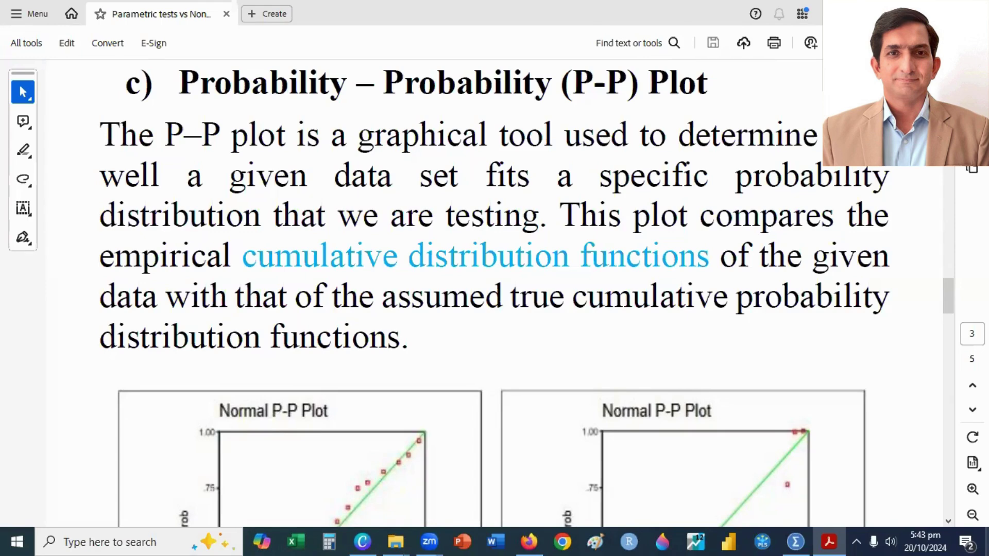
- Scroll down to the two Normal P-P Plot example charts in the notes
scroll(943, 496, "down", 5)
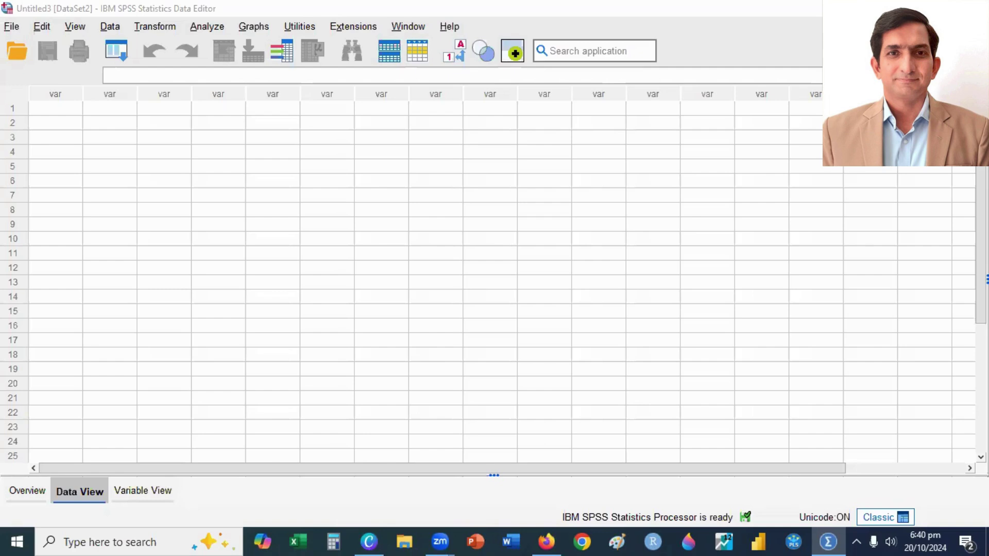
- Import Normally Distributed data.xls into SPSS as DataSet6 and maximize its data window
left_click(801, 21)
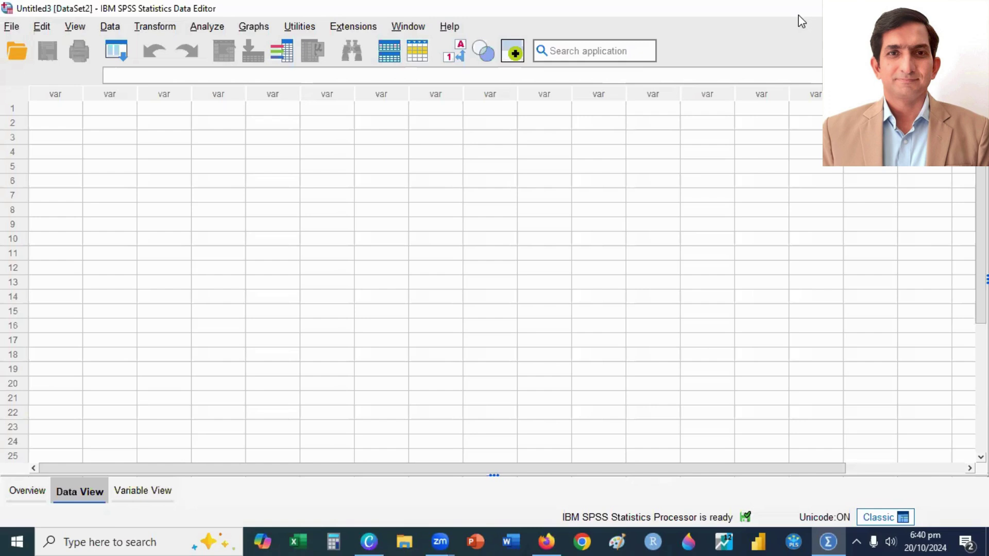
double_click(798, 15)
left_click_drag(679, 36, 435, 310)
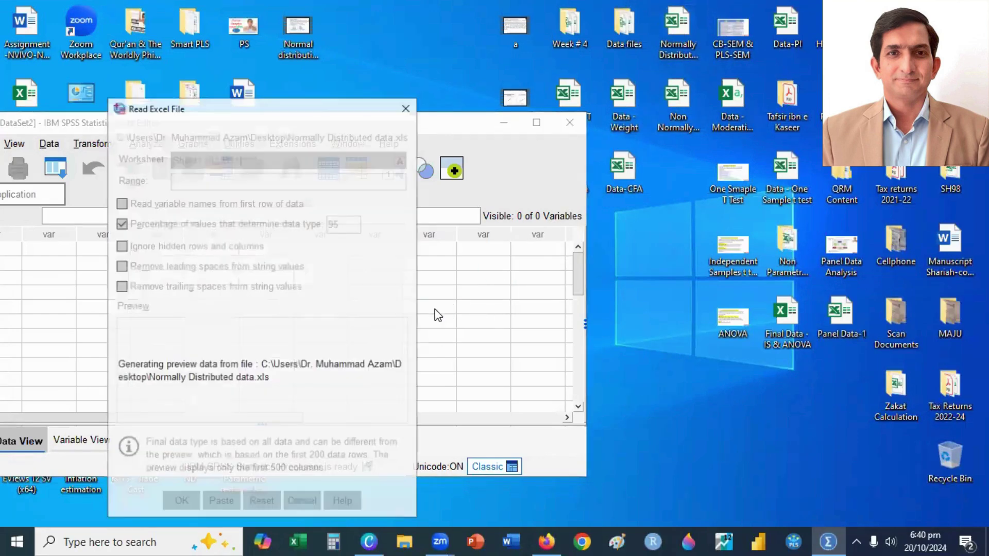
left_click(169, 501)
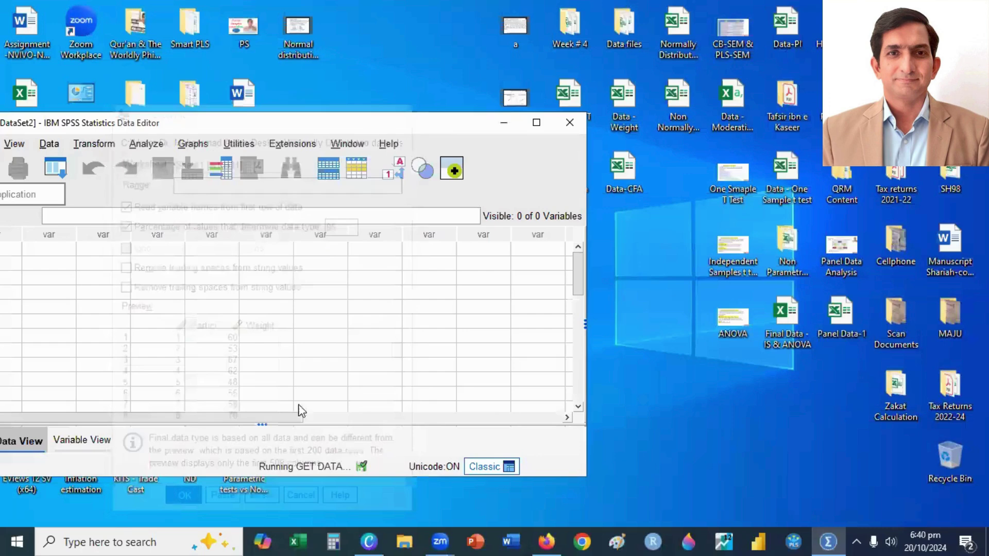
left_click(556, 148)
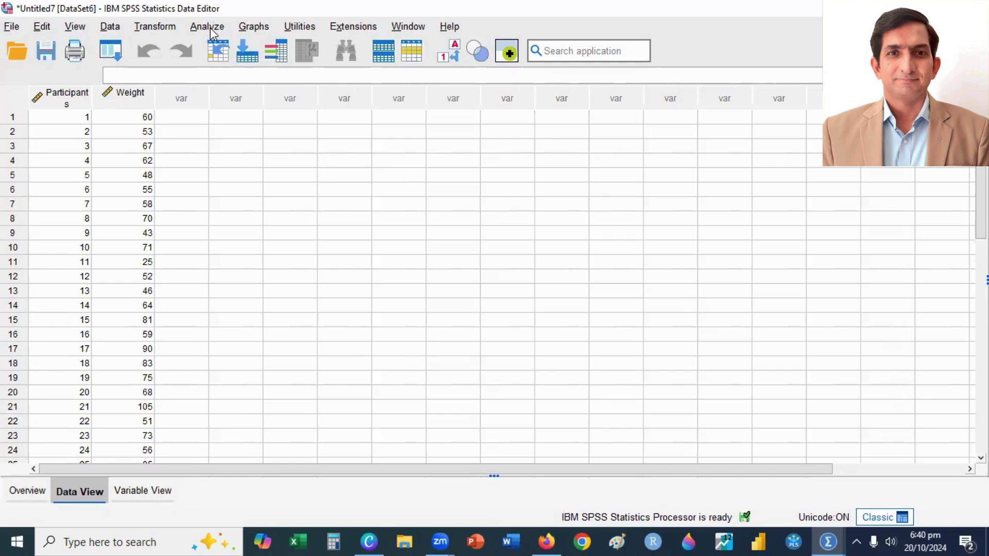
- Run Analyze > Descriptive Statistics > Q-Q Plots on Weight with the Normal test distribution
left_click(210, 28)
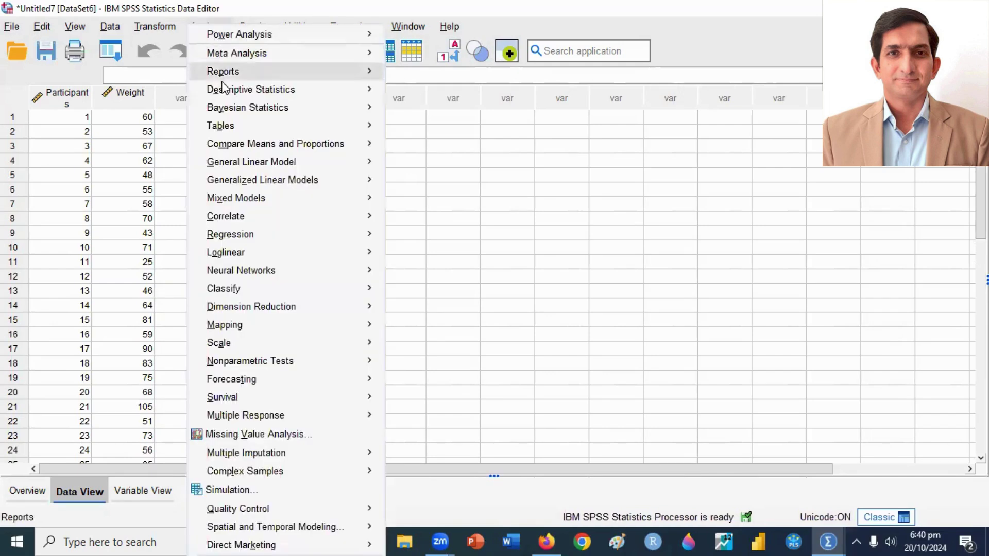
mouse_move(223, 94)
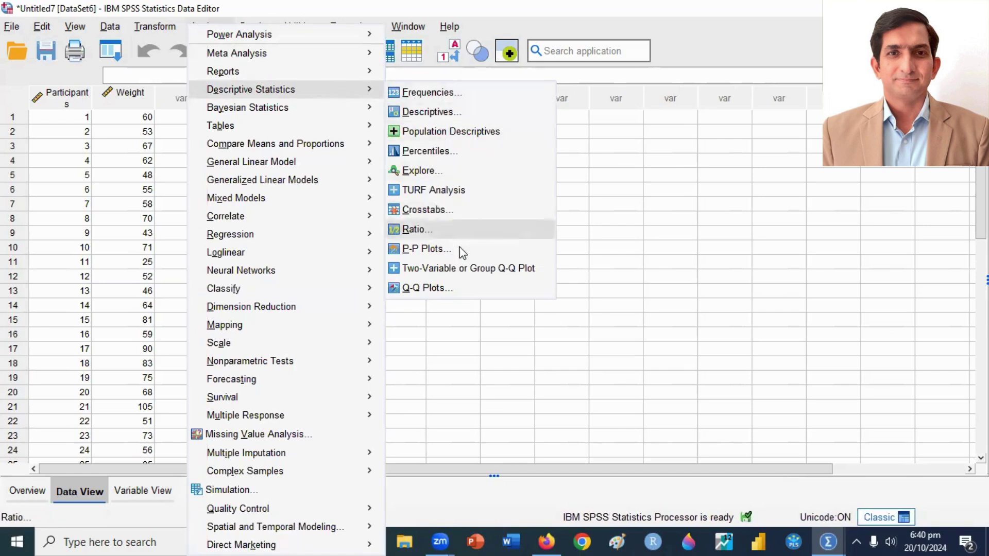
left_click(422, 289)
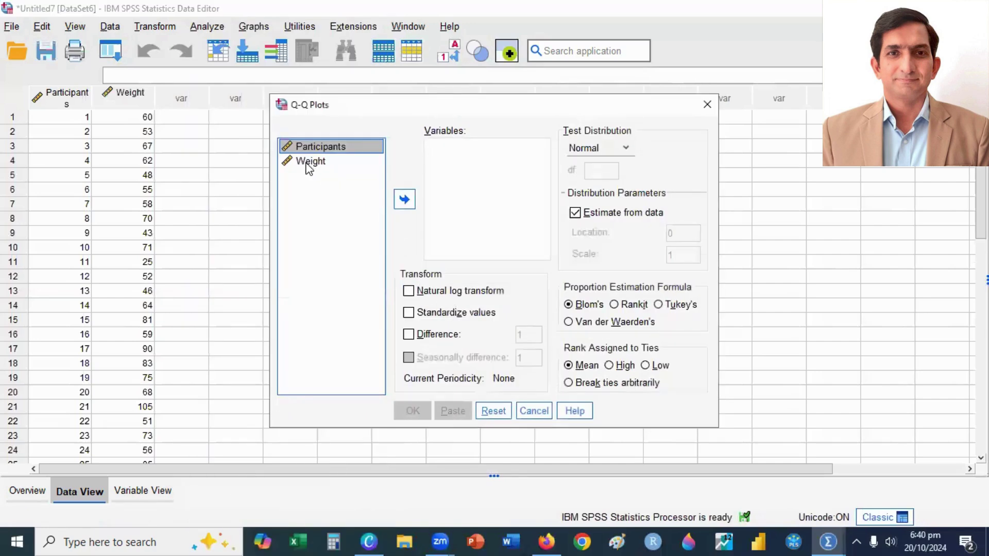
left_click(309, 163)
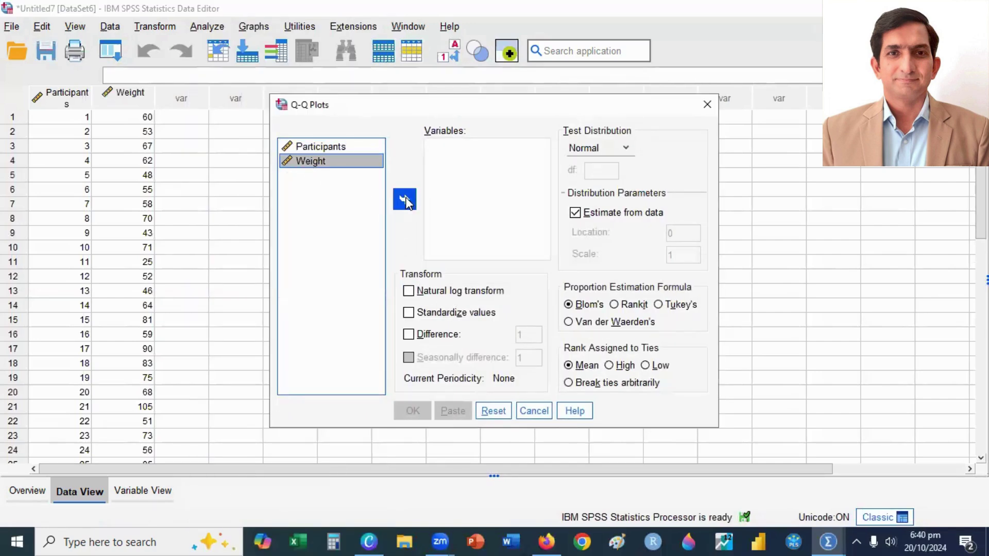
left_click(406, 201)
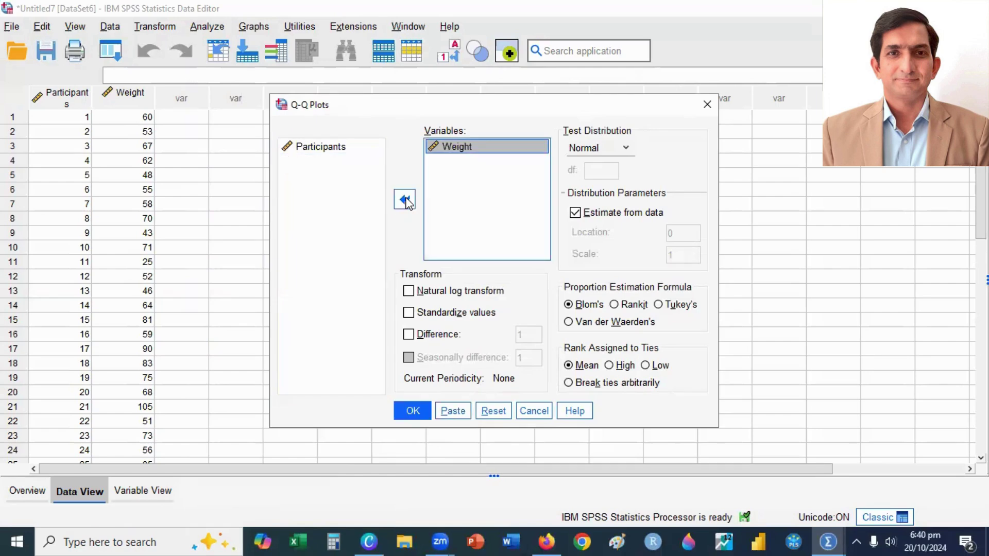
left_click(404, 406)
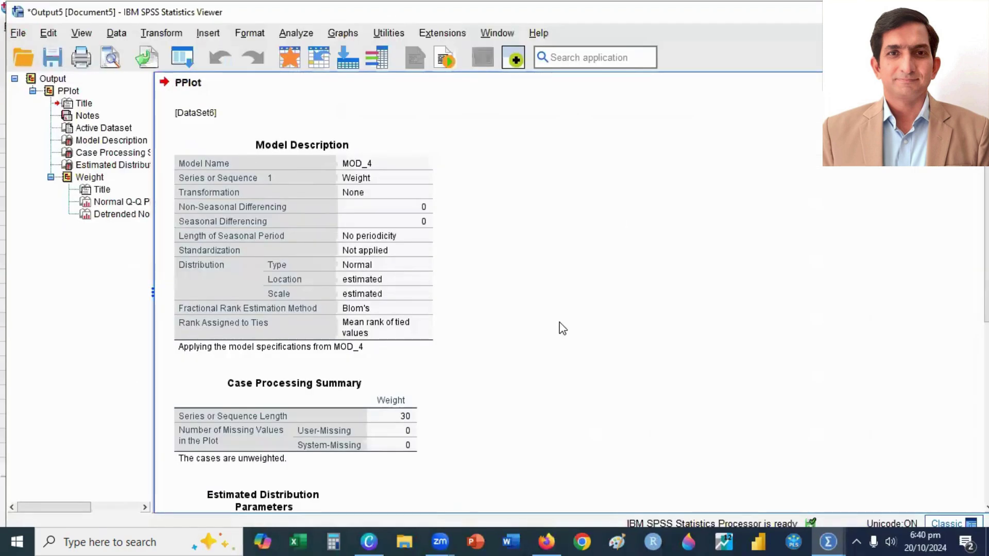
- Scroll the output to the Normal Q-Q Plot of Weight (location 63.73, scale 16.743)
scroll(562, 329, "down", 15)
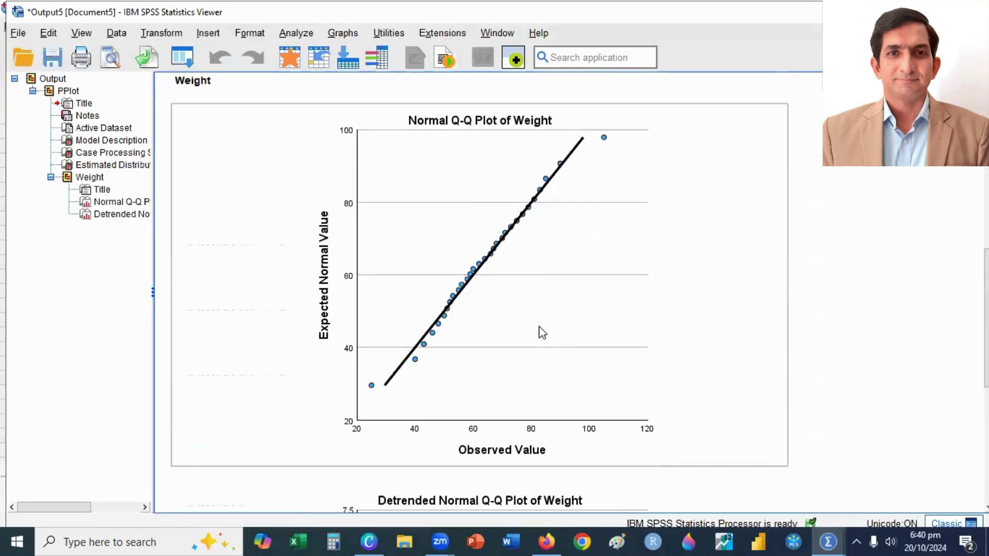
scroll(543, 332, "up", 5)
scroll(543, 332, "down", 3)
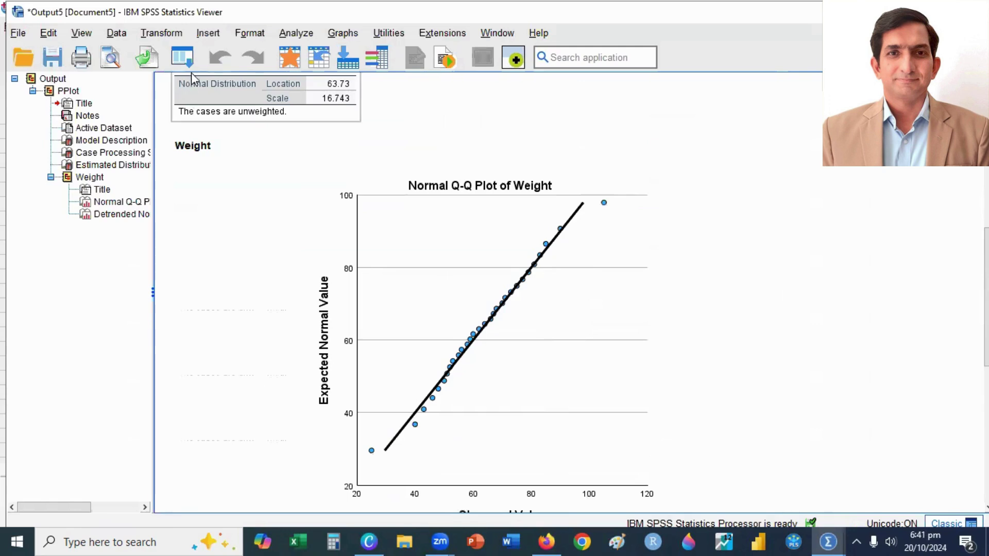
- Run Analyze > Descriptive Statistics > P-P Plots on the Weight variable
left_click(292, 37)
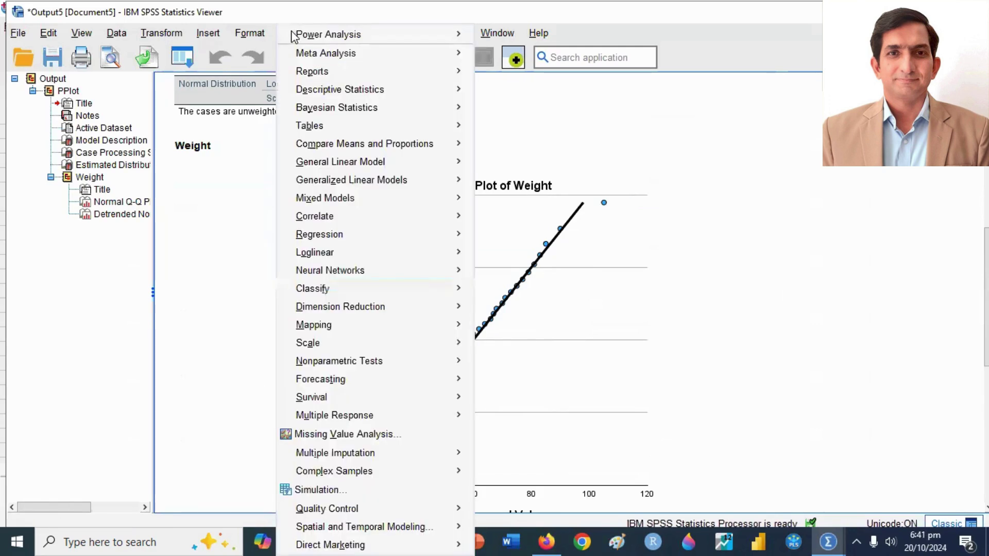
mouse_move(311, 41)
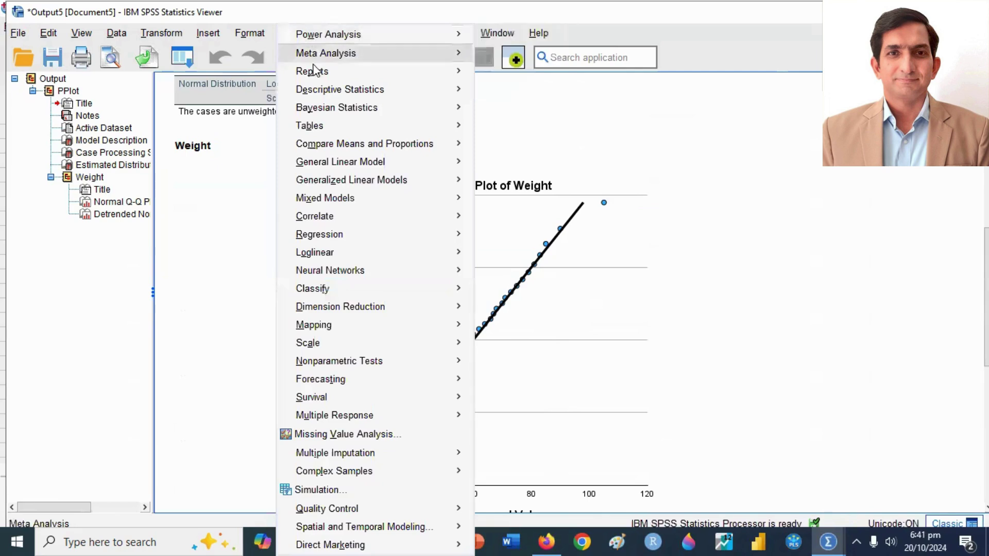
mouse_move(323, 85)
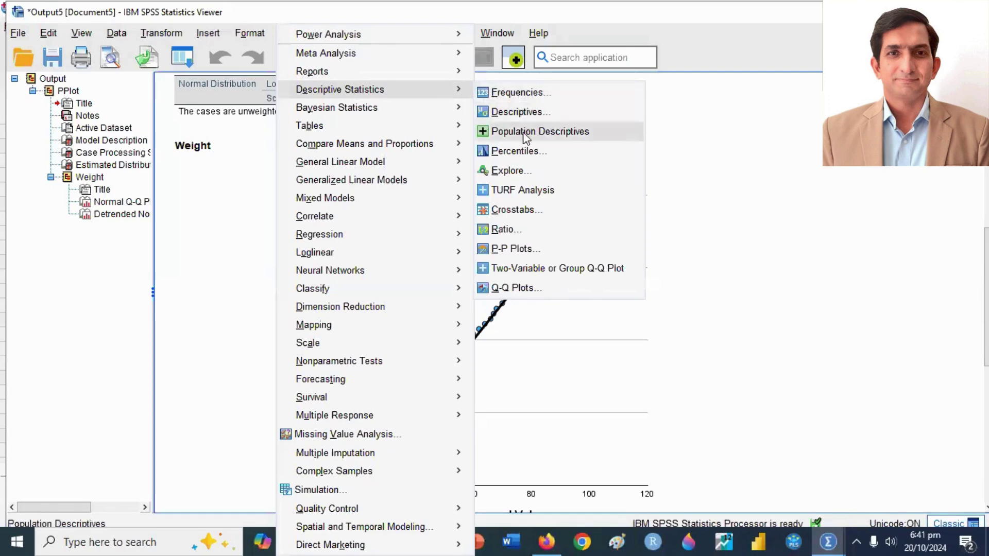
left_click(510, 249)
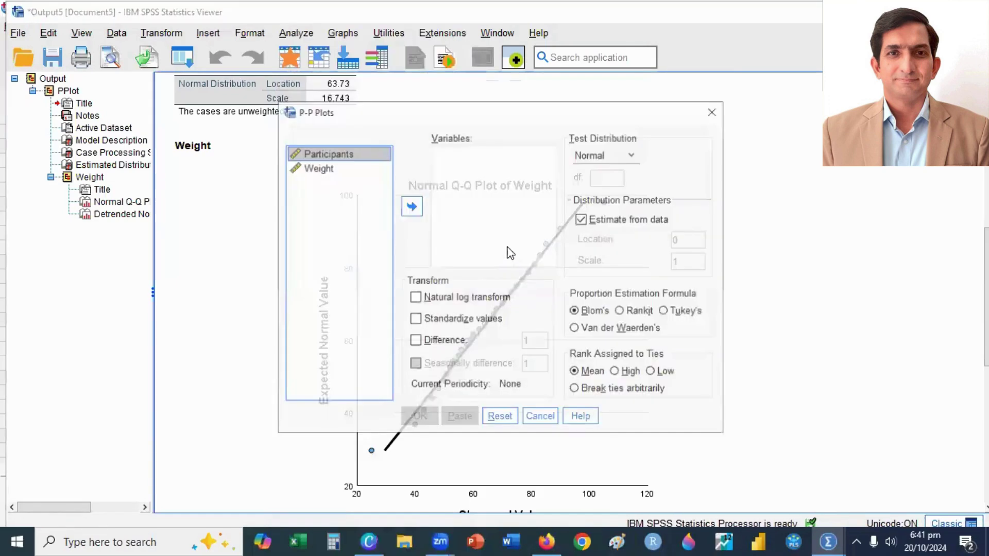
left_click(317, 173)
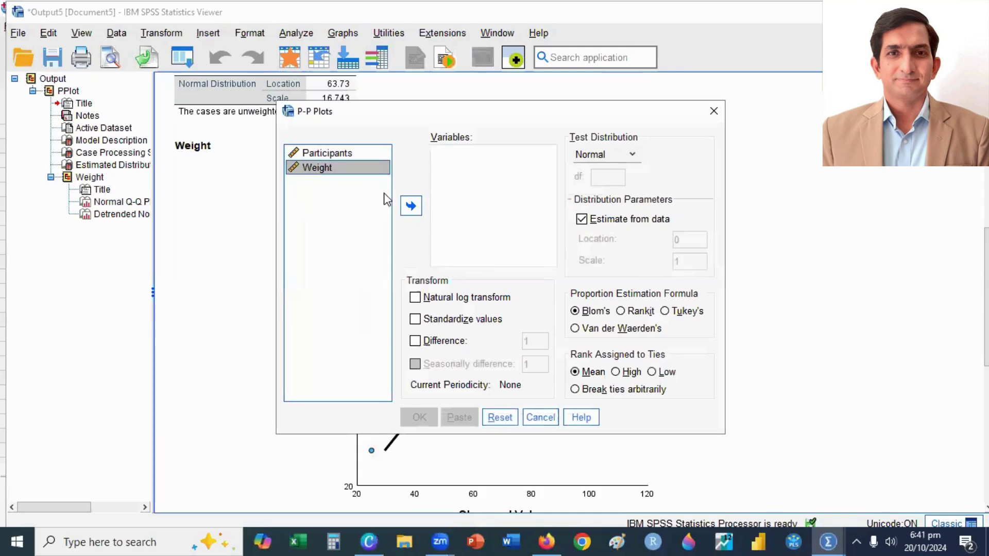
left_click(411, 206)
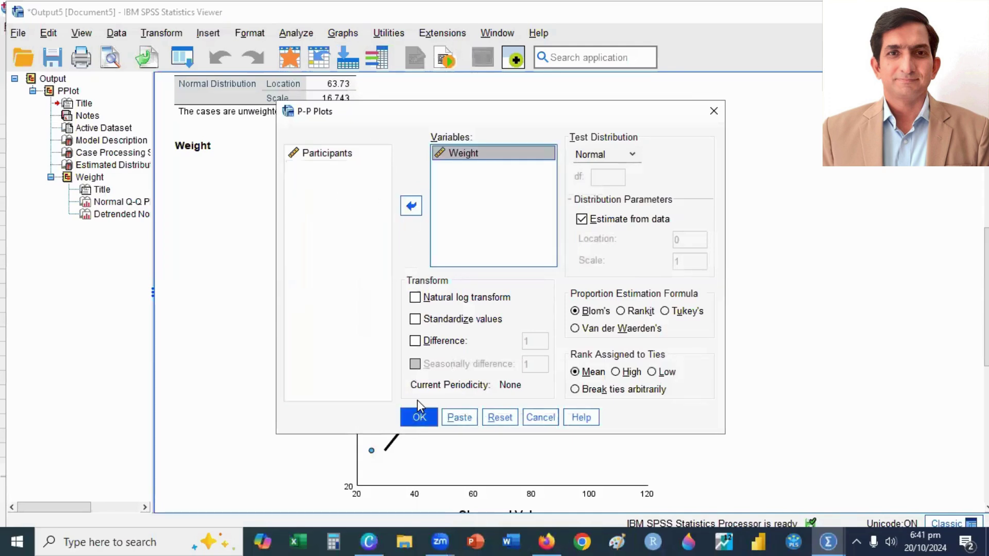
left_click(419, 417)
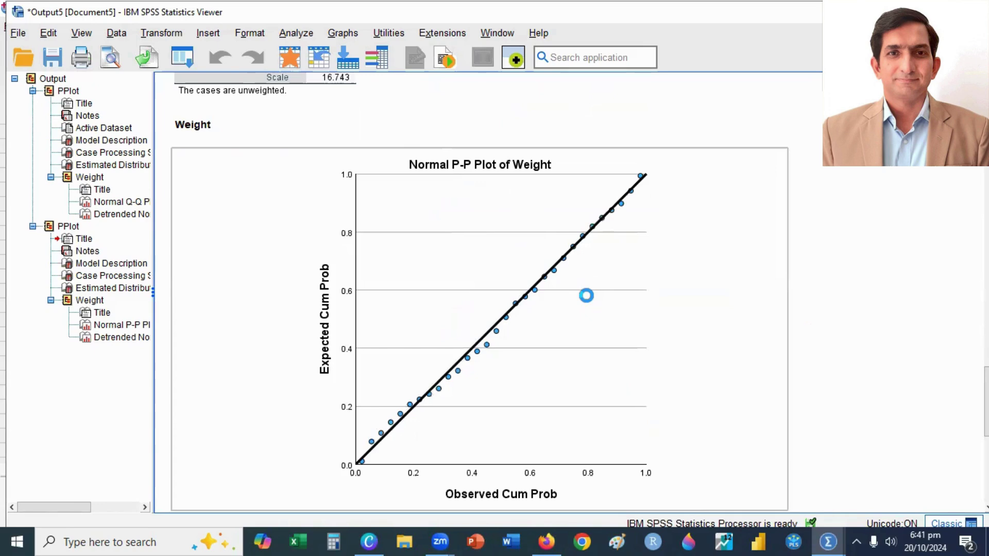
- Minimize the Statistics Viewer to return to the DataSet6 Data Editor
key("super+Down")
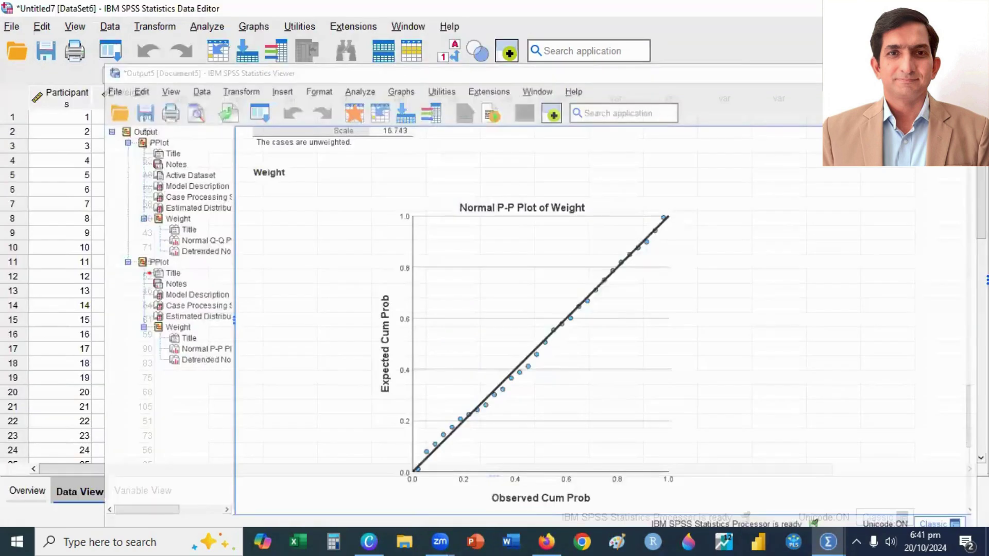
- Move the other Data Editors aside and import the Non Normally Distributed data workbook as DataSet7, maximized
key("super+Down")
left_click(526, 134)
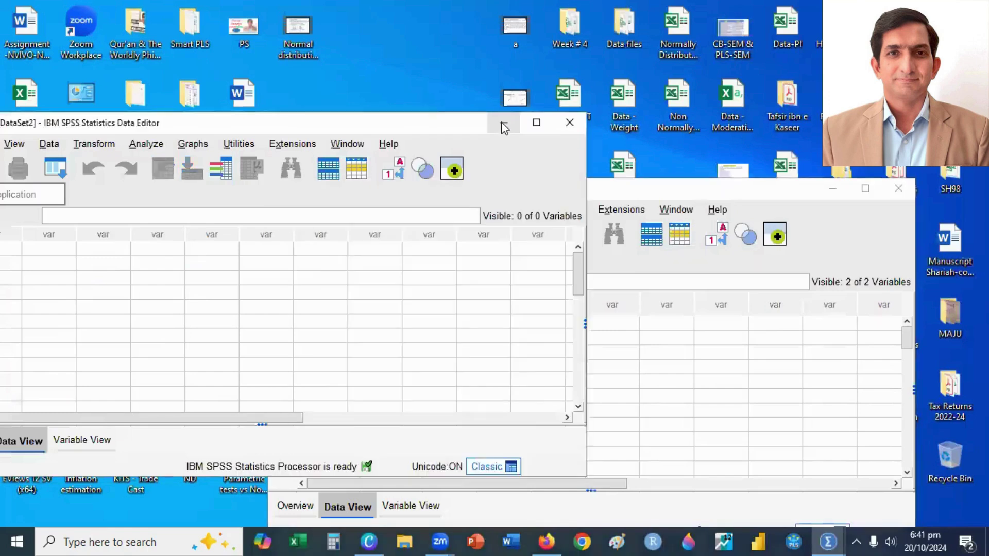
left_click(502, 122)
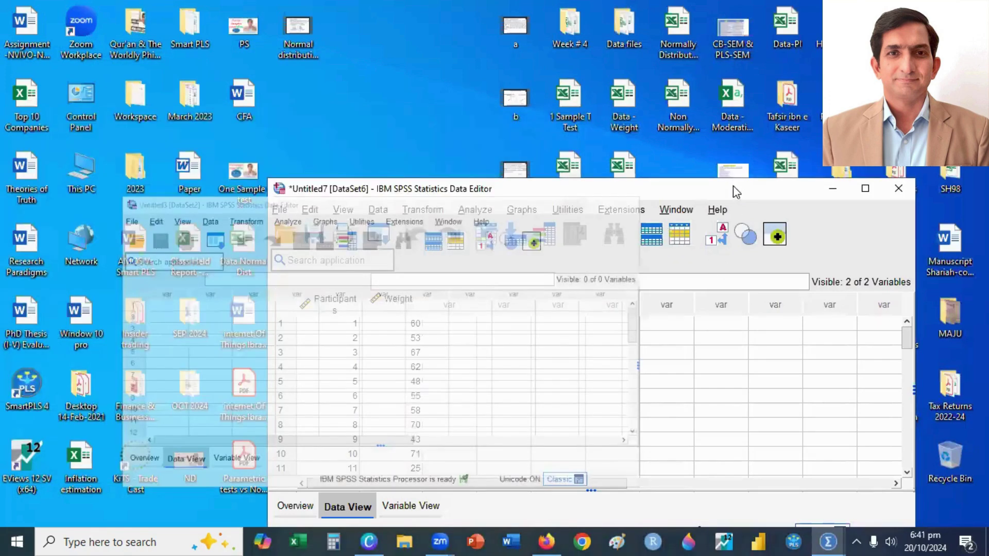
left_click_drag(733, 192, 439, 115)
left_click_drag(629, 177, 443, 289)
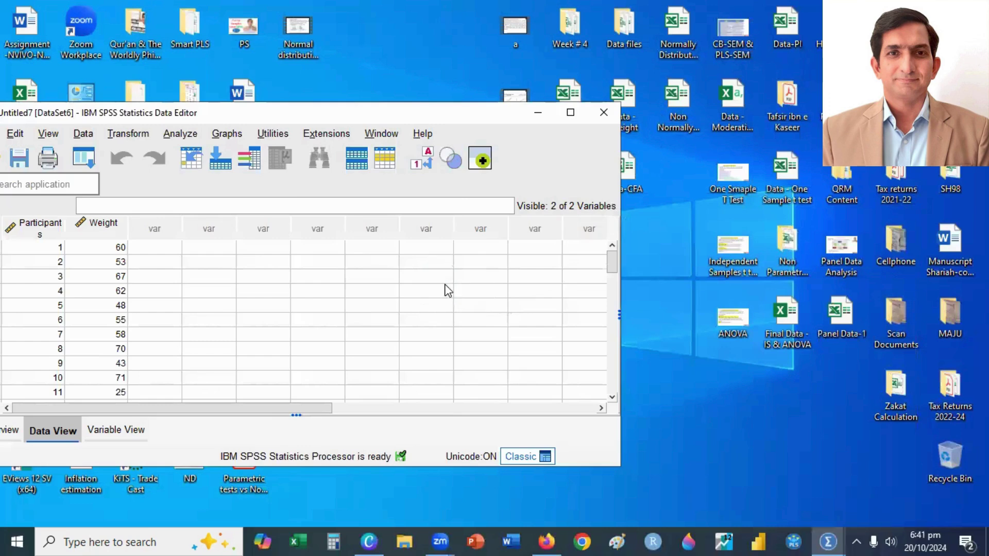
left_click(231, 496)
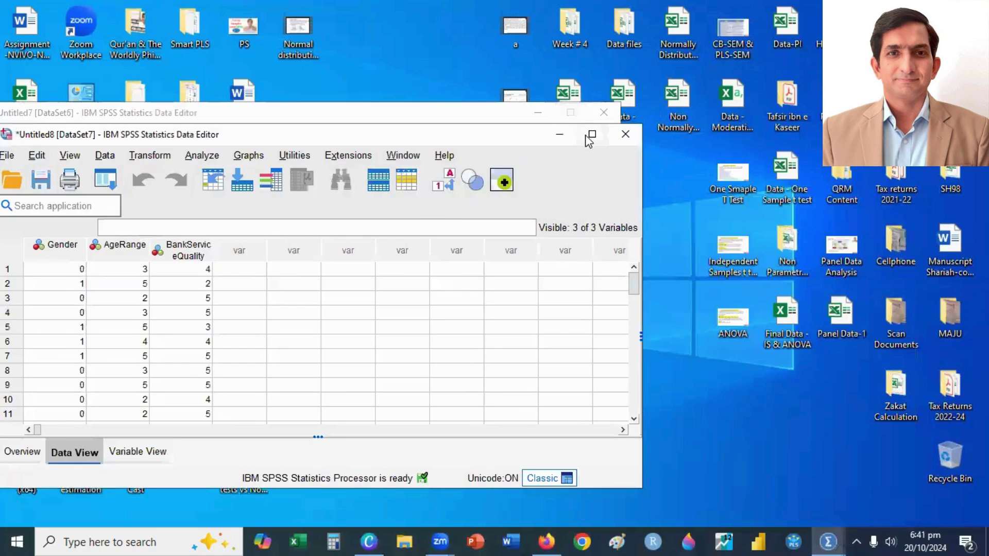
left_click(591, 135)
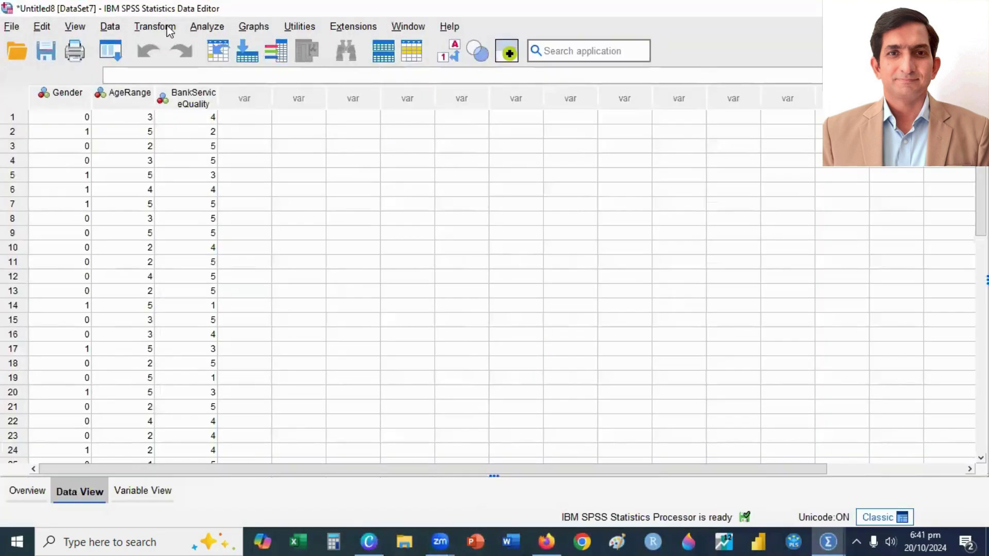
- Run Analyze > Descriptive Statistics > Q-Q Plots on Bank Service Quality from DataSet7
left_click(211, 29)
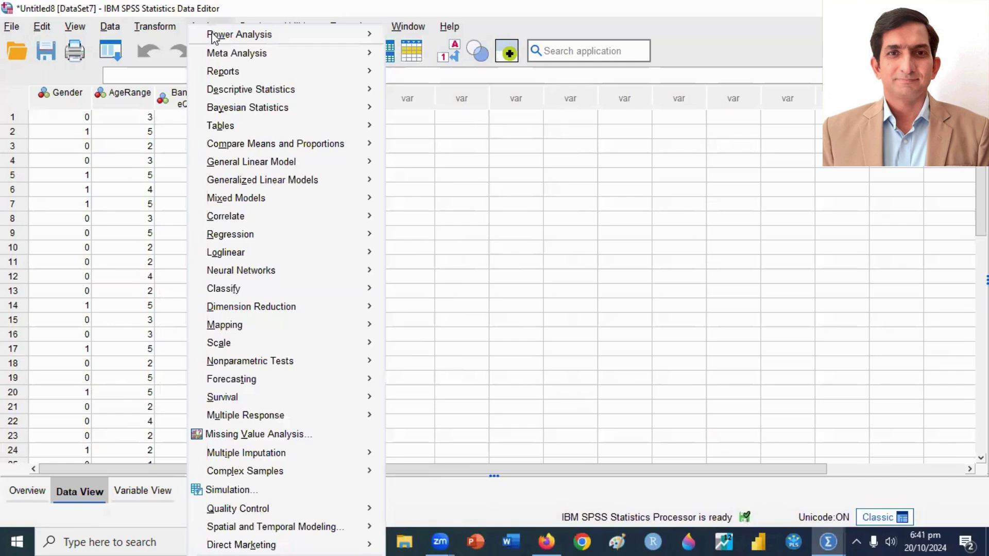
mouse_move(230, 93)
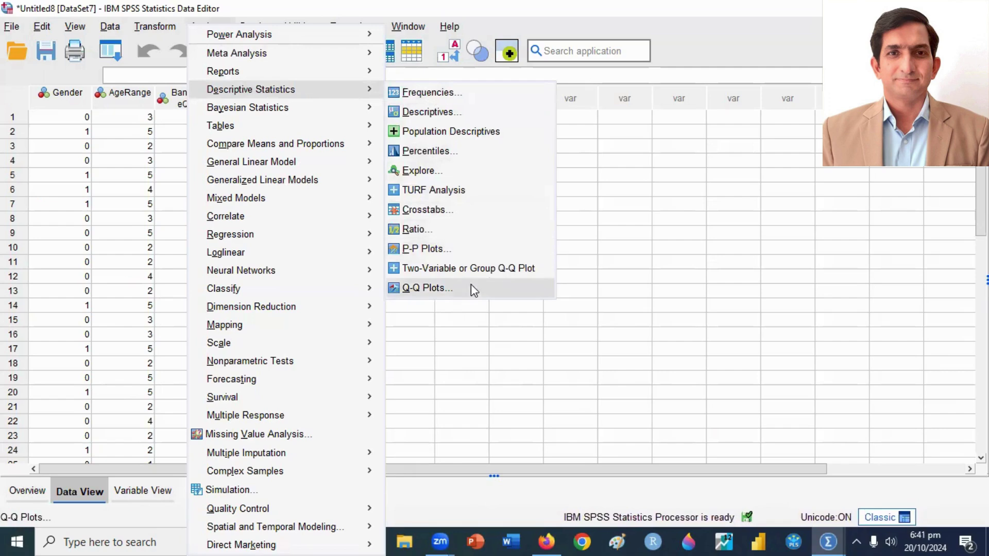
left_click(426, 288)
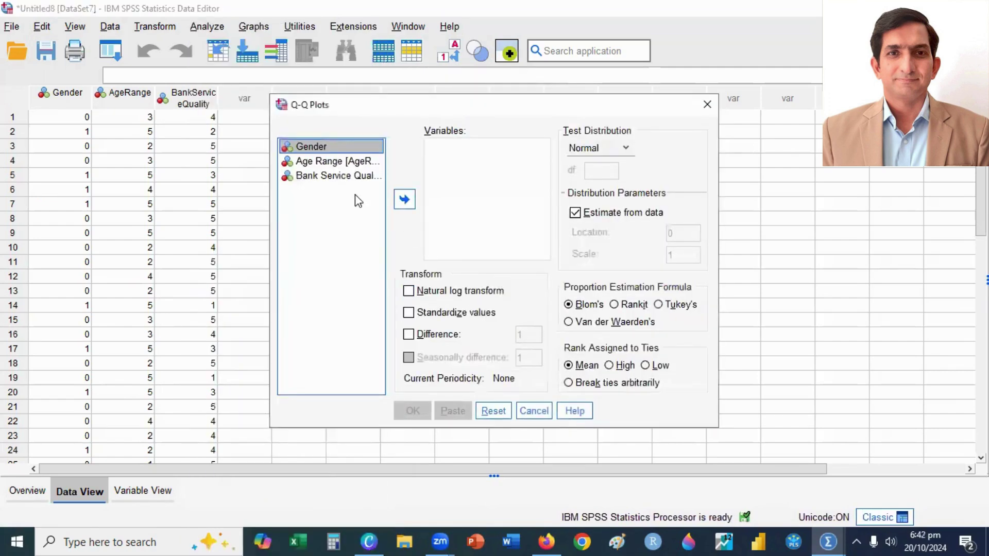
left_click(314, 177)
left_click(402, 201)
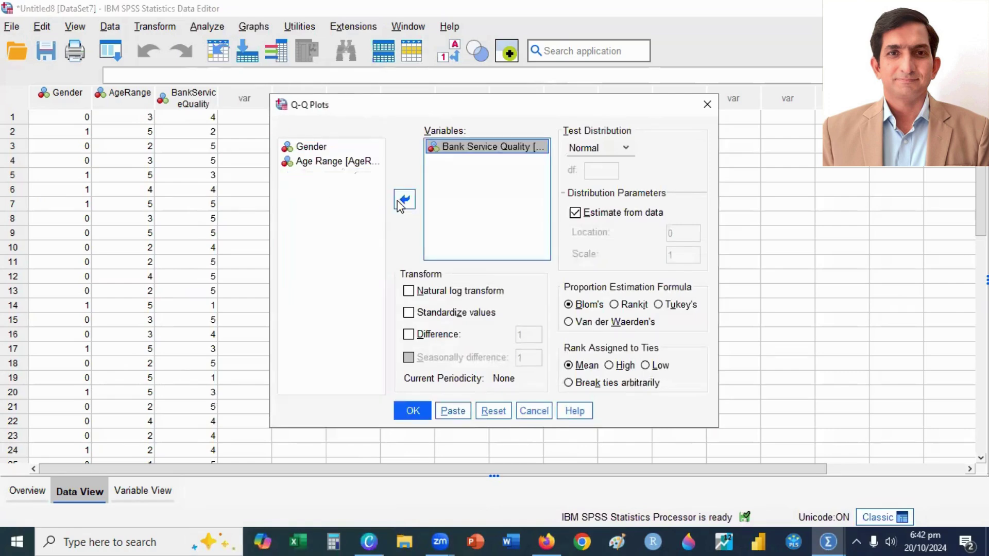
left_click(411, 410)
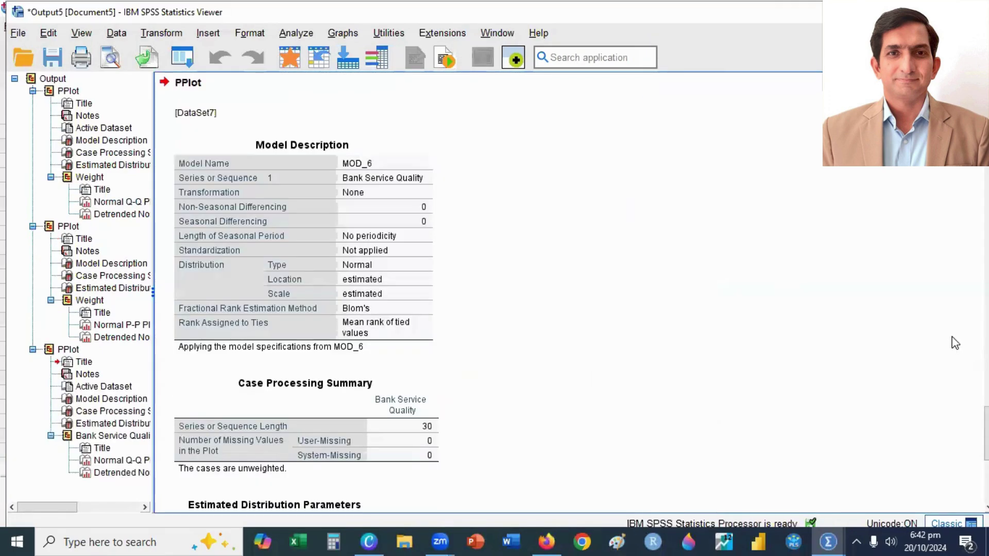
- Scroll the output down to the Normal Q-Q Plot of Bank Service Quality
scroll(955, 343, "down", 10)
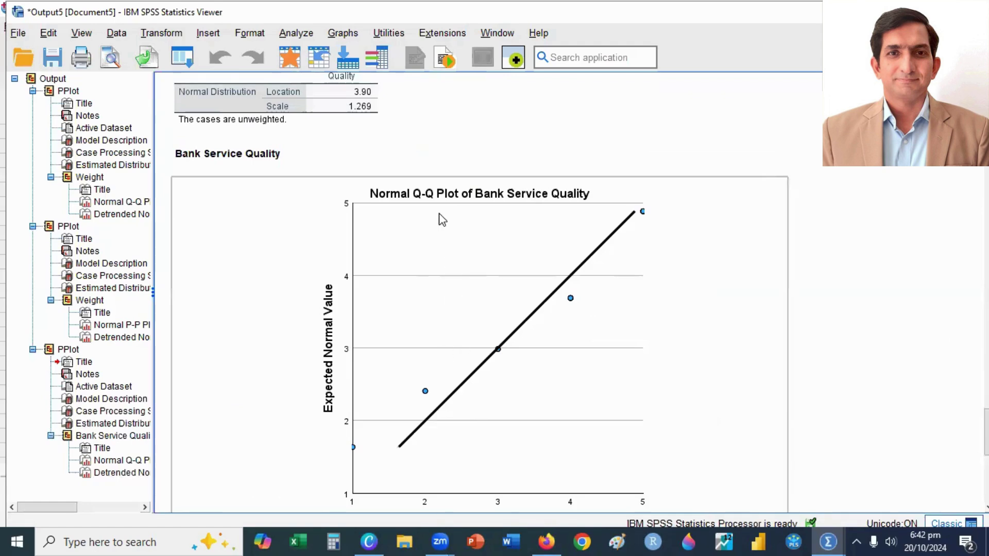
scroll(515, 324, "down", 3)
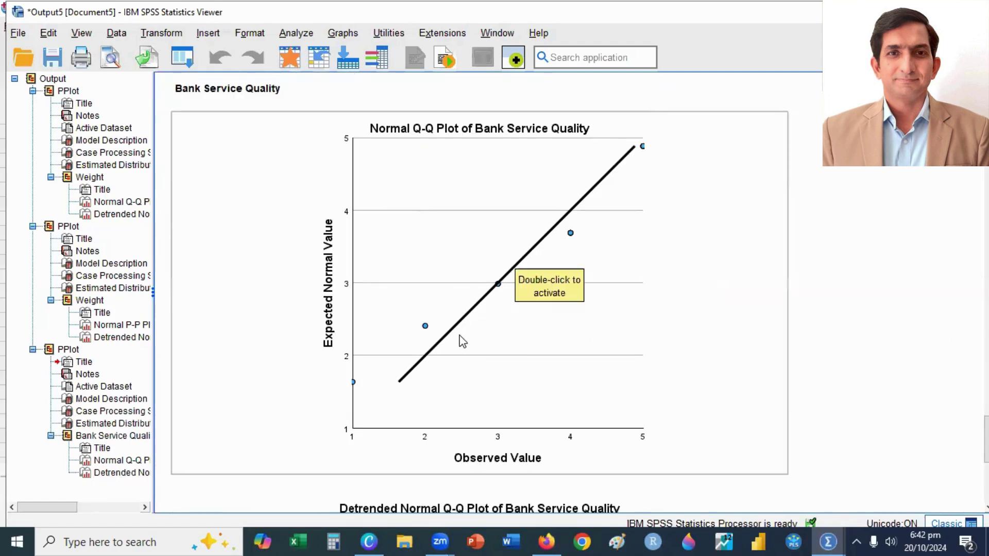